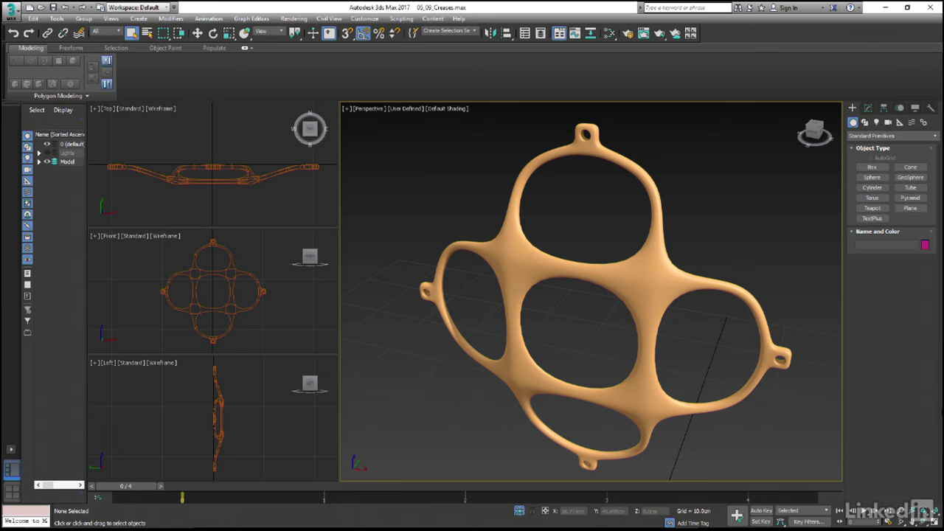
Open the frame model's Edit Poly modifier at edge level with the subdivided end result hidden.
click(652, 287)
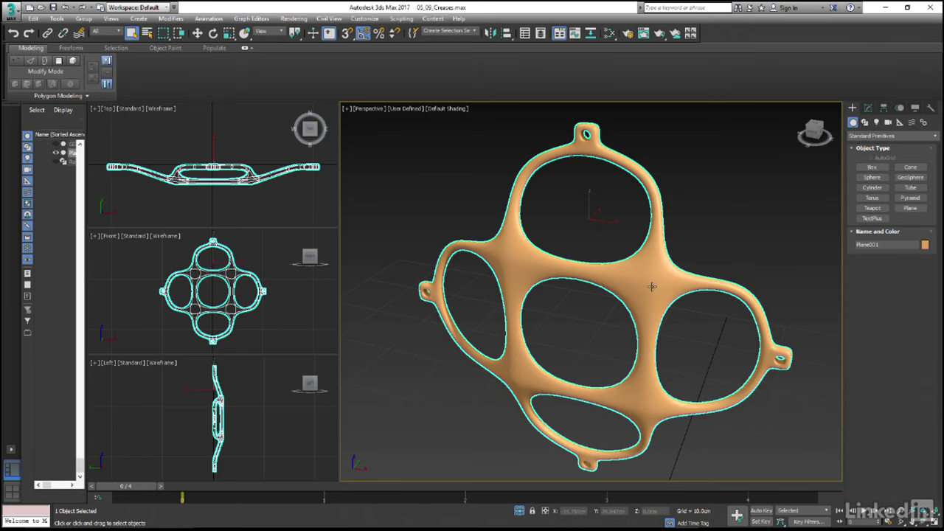
click(869, 108)
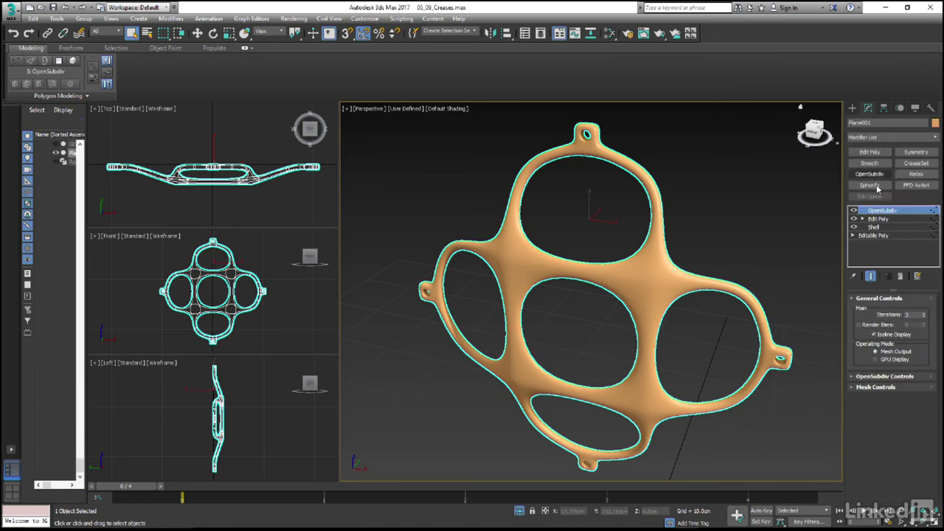
click(878, 219)
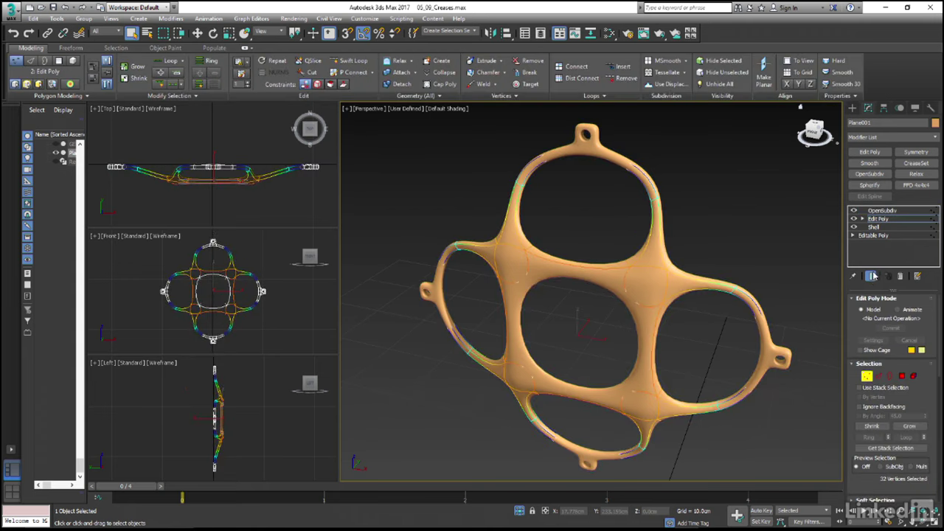
click(872, 276)
click(879, 377)
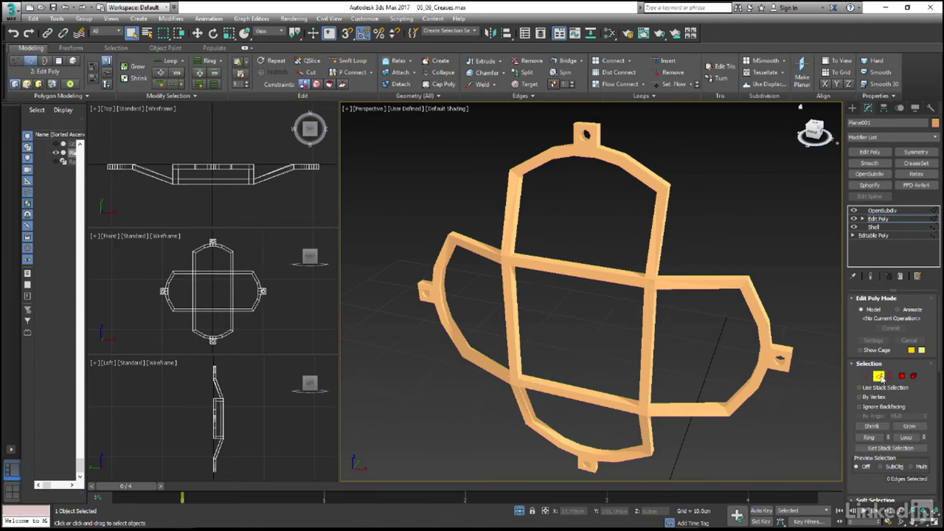
Select the lengthwise edges of all eight straight arm segments that extend from the central square.
drag(609, 224, 682, 232)
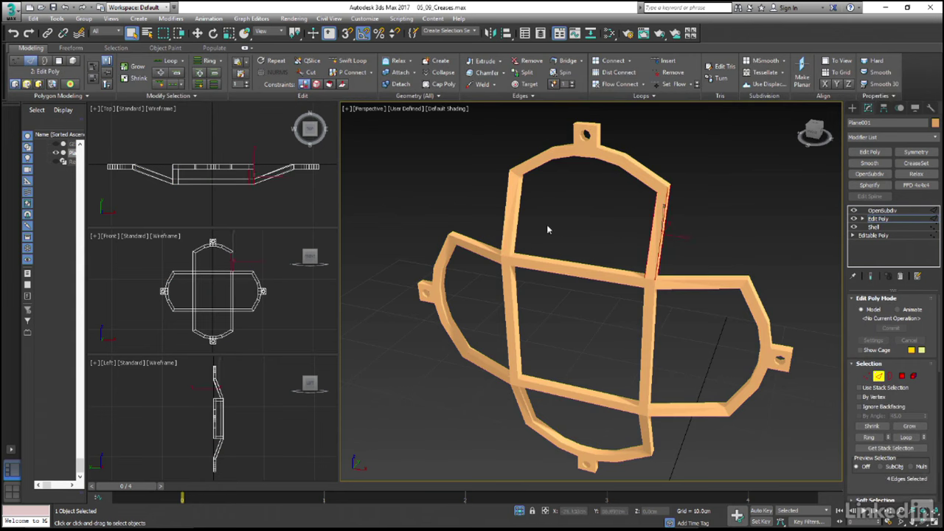
ctrl+drag(497, 217, 544, 222)
ctrl+drag(481, 231, 480, 269)
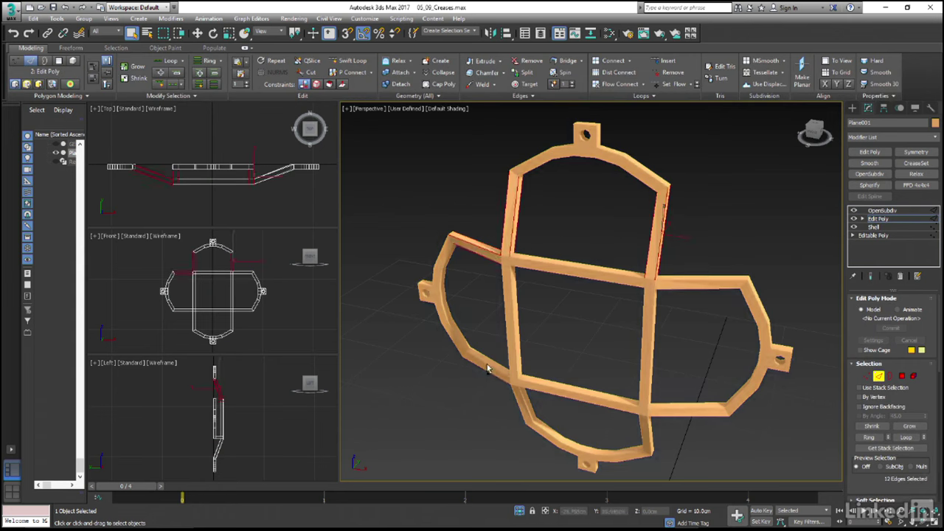
ctrl+drag(488, 365, 551, 408)
ctrl+drag(629, 426, 663, 440)
ctrl+drag(679, 394, 684, 430)
ctrl+drag(680, 267, 682, 329)
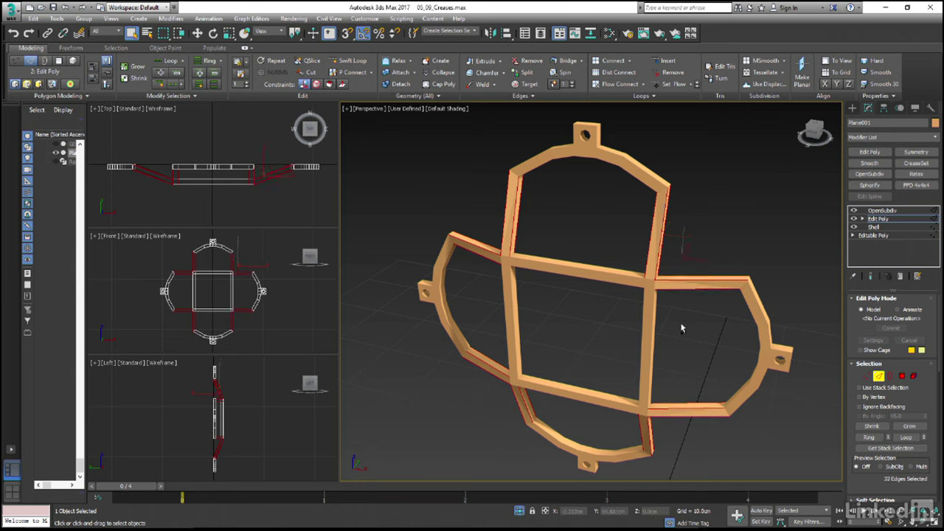
Connect the selected arm edges with 1 segment and display edged faces in the perspective view.
shift+click(613, 60)
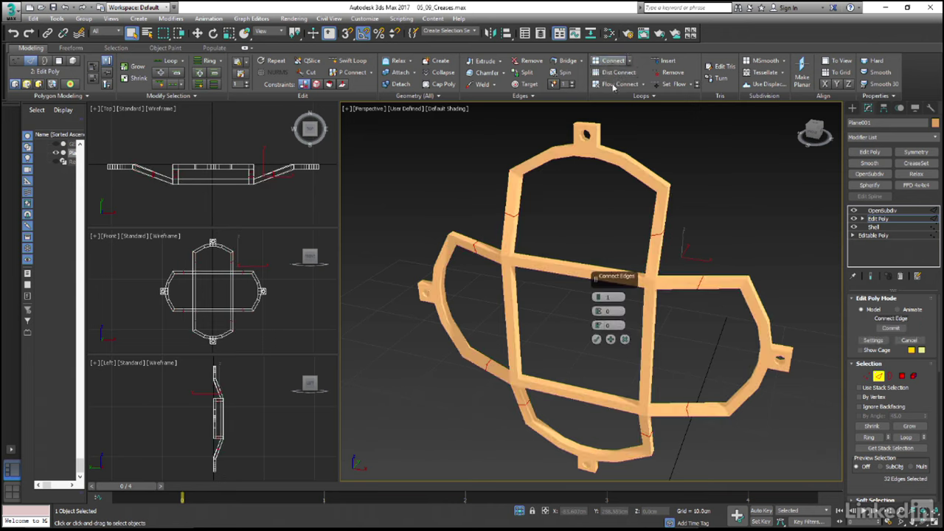
drag(612, 278, 744, 172)
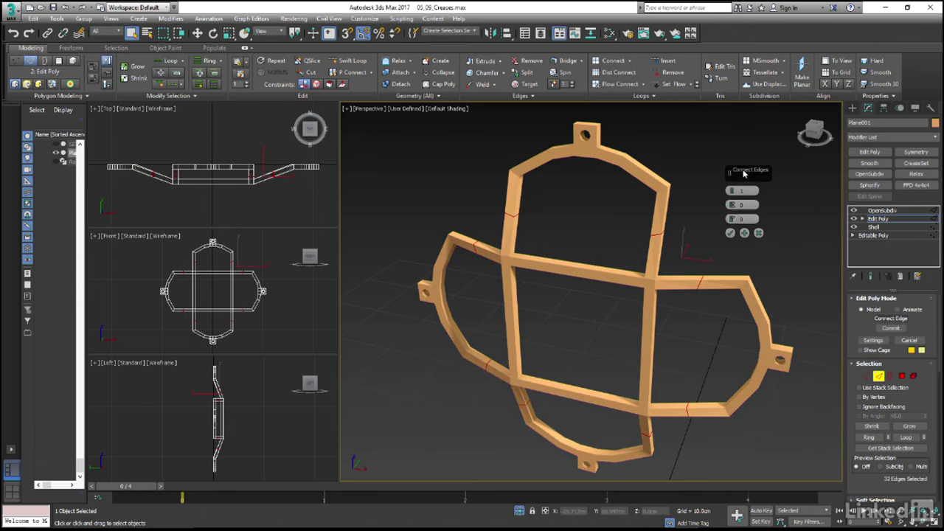
key(F4)
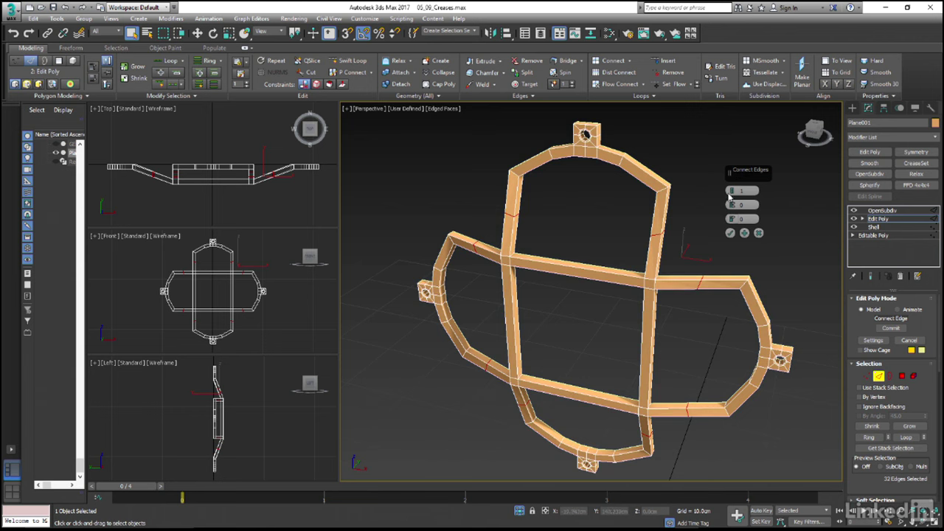
click(731, 232)
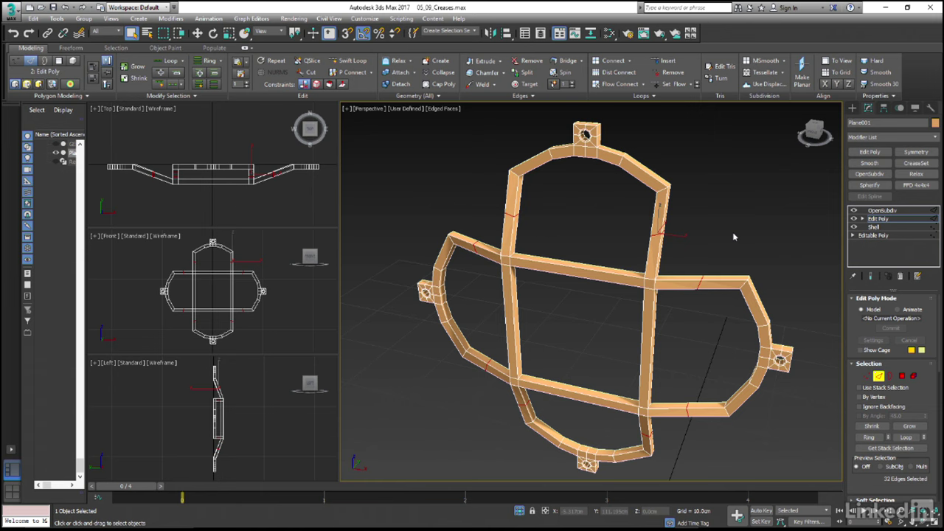
Keep only the new edge loops on the upper and lower arms selected and flatten them by scaling Z to 0.
alt+drag(733, 233, 680, 428)
alt+drag(417, 218, 497, 397)
key(r)
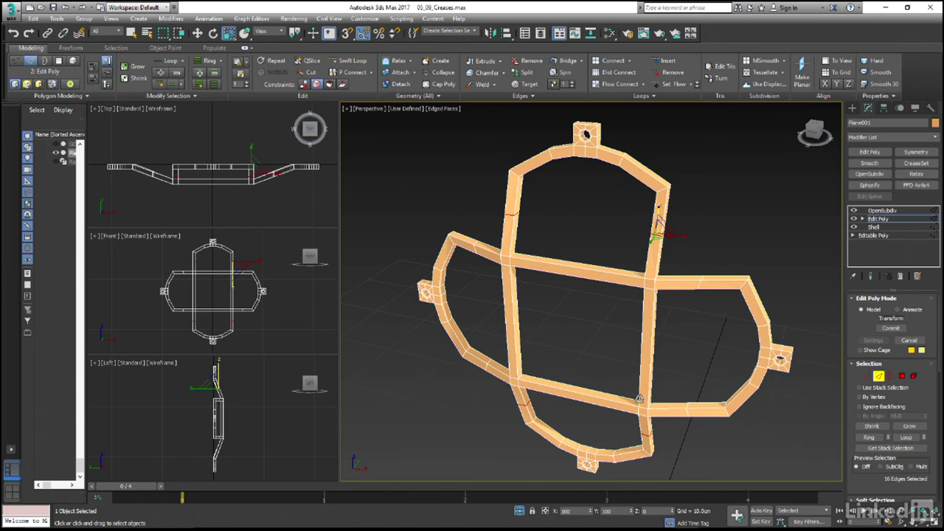
Select only the new edge loops across the left and right arms and flatten them along X by scaling.
drag(683, 264, 707, 426)
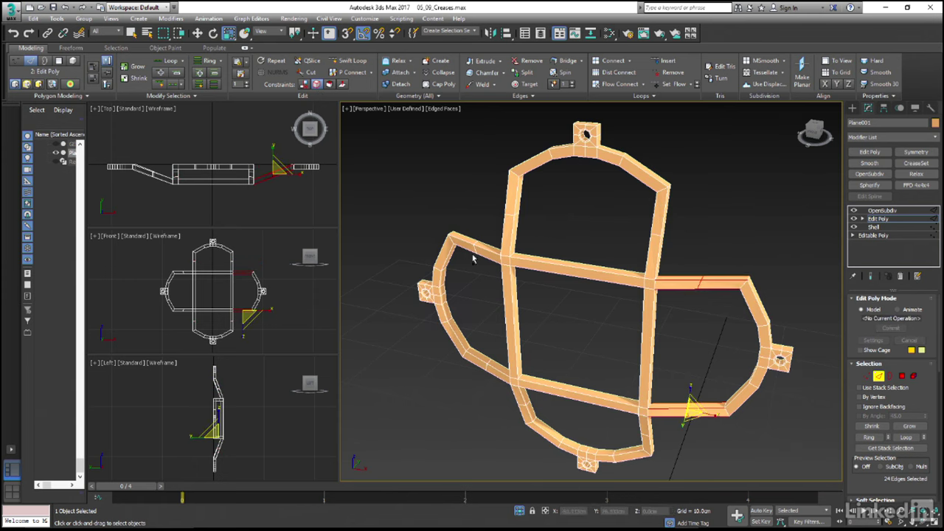
ctrl+drag(472, 233, 490, 264)
ctrl+drag(483, 345, 499, 385)
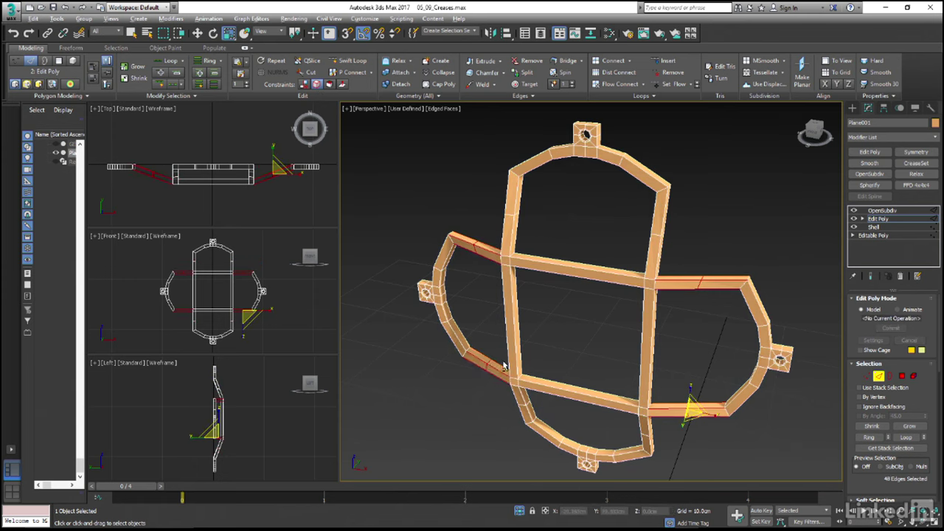
alt+drag(458, 229, 500, 282)
alt+drag(650, 273, 668, 317)
alt+drag(724, 274, 734, 298)
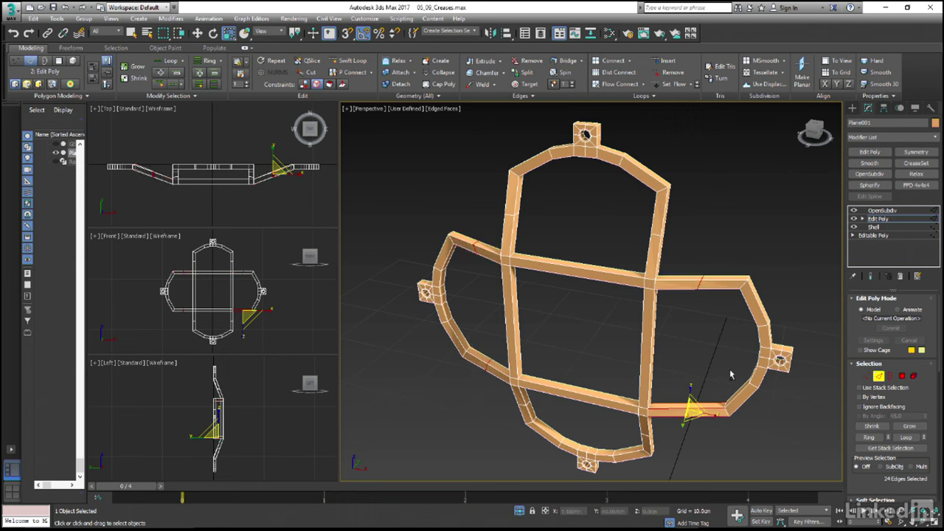
alt+drag(722, 396, 730, 427)
alt+drag(634, 396, 658, 435)
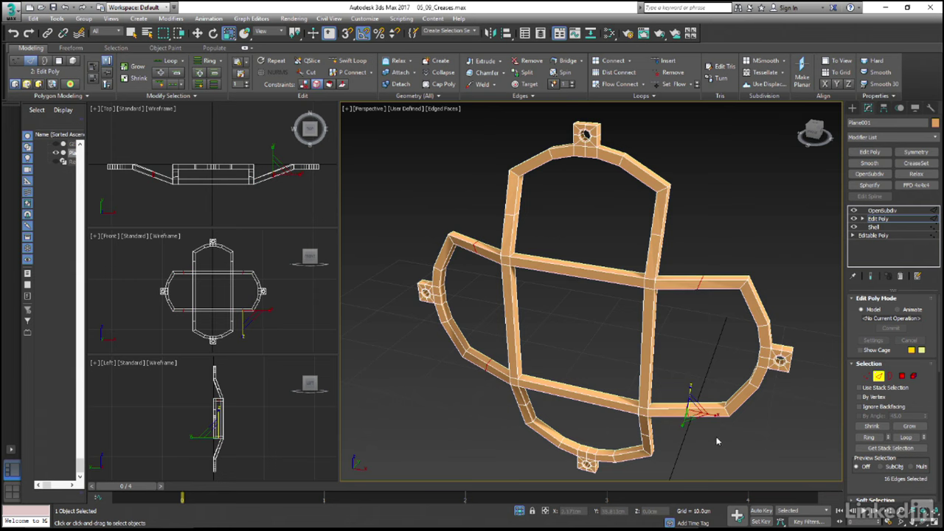
drag(713, 415, 632, 332)
Move the edge loops on the two right-hand arms inward along X, closer to the central square.
key(w)
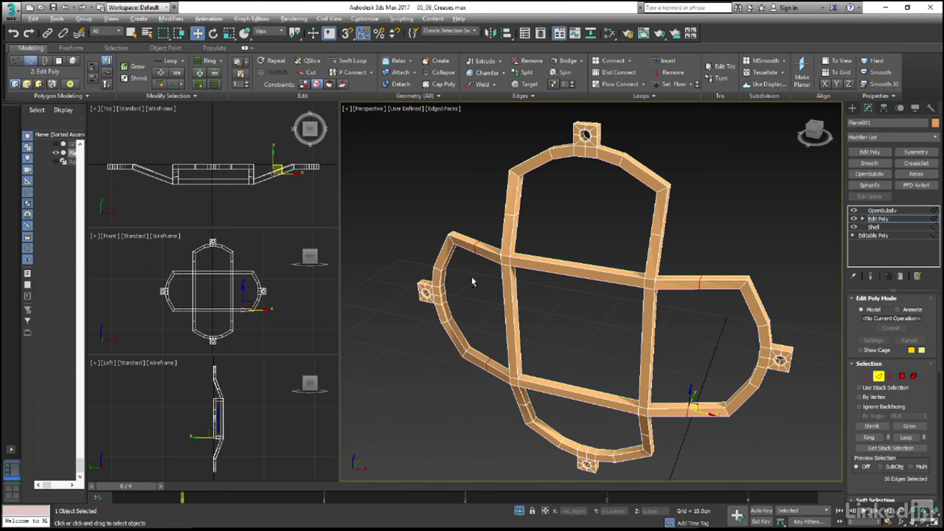
alt+drag(442, 221, 497, 391)
drag(696, 407, 696, 415)
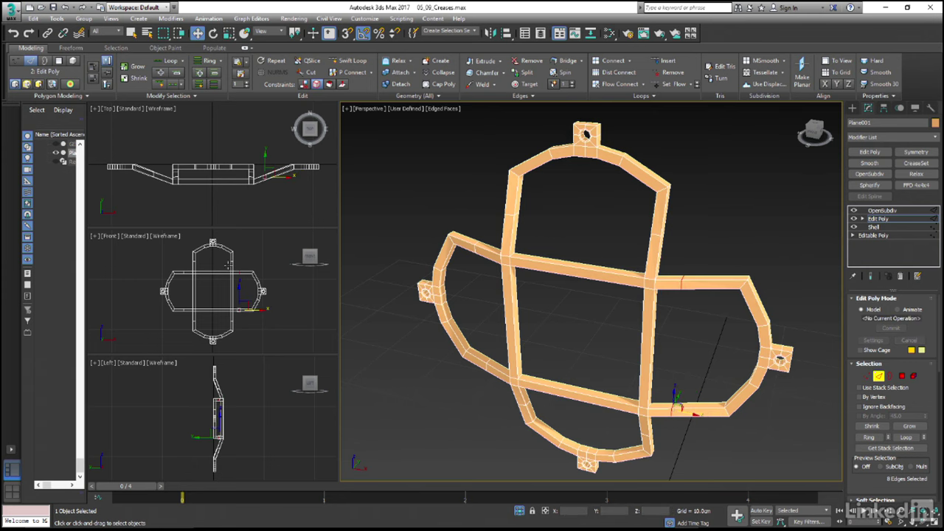
In a maximized Front view, move the edge loops on the two left-hand arms inward toward the central square.
right_click(234, 270)
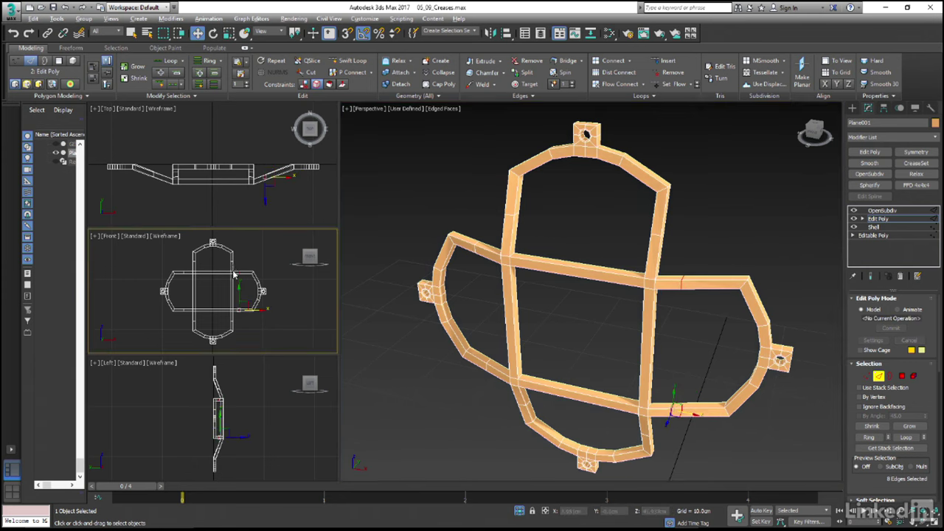
key(alt+w)
drag(374, 331, 381, 367)
alt+drag(319, 210, 348, 365)
alt+drag(388, 221, 395, 369)
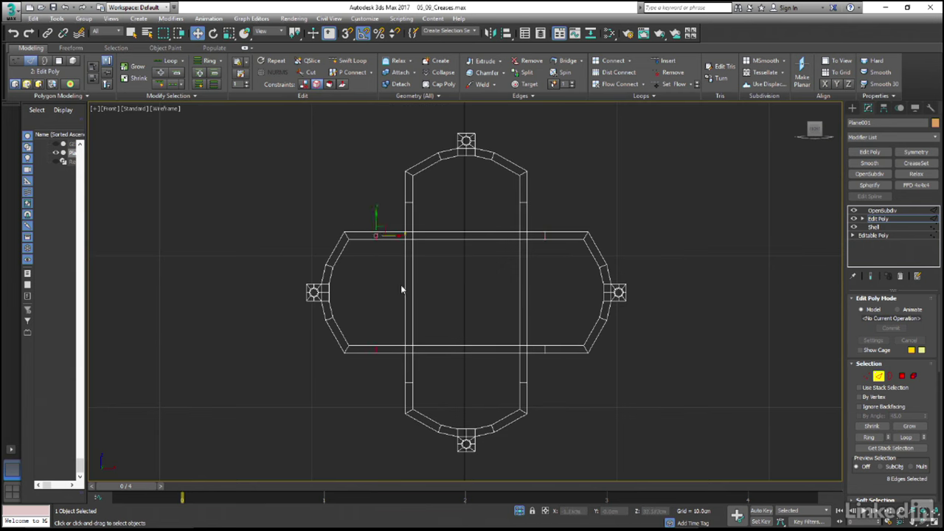
drag(398, 237, 409, 245)
Move the edge loops on the upper and lower arms toward the central square and restore the four-view layout.
drag(500, 208, 380, 237)
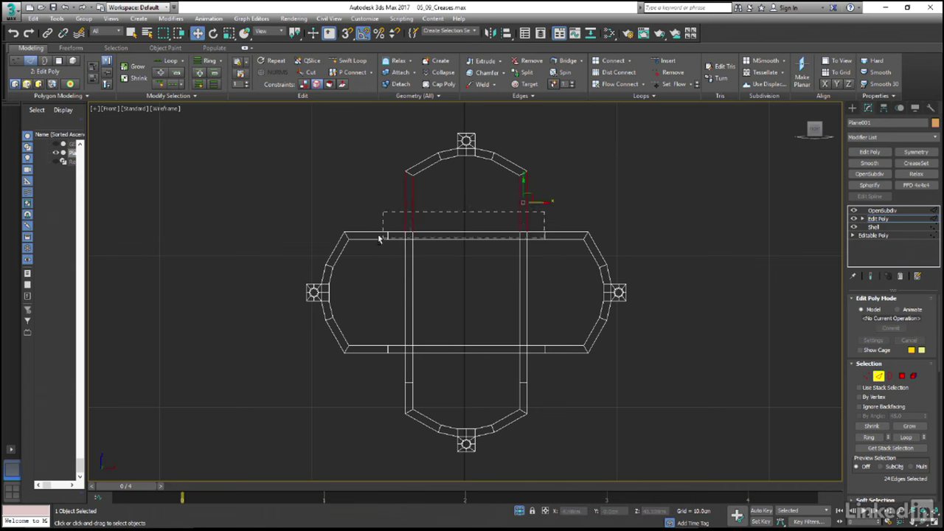
alt+drag(371, 165, 569, 183)
key(alt+w)
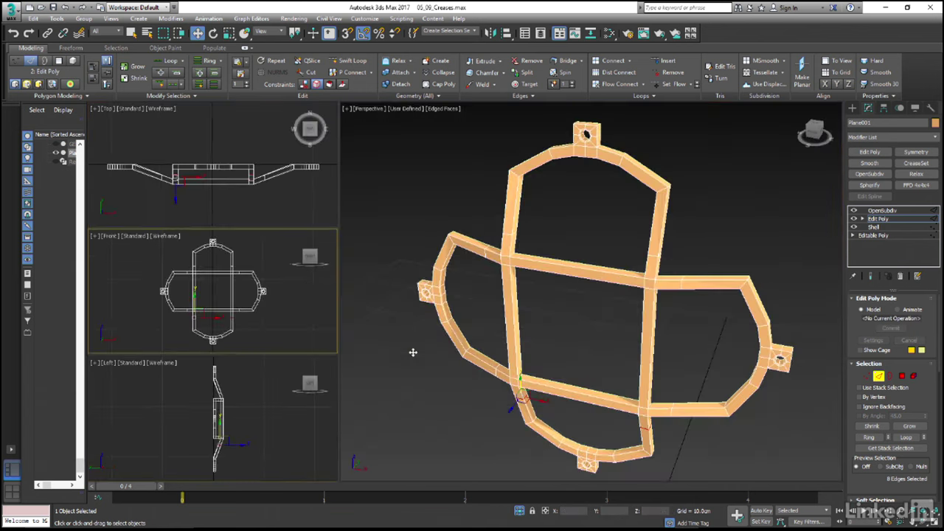
Connect the lengthwise edges of the central square's four sides with 2 segments and a pinch of 80.
drag(584, 244, 592, 422)
ctrl+drag(484, 313, 668, 329)
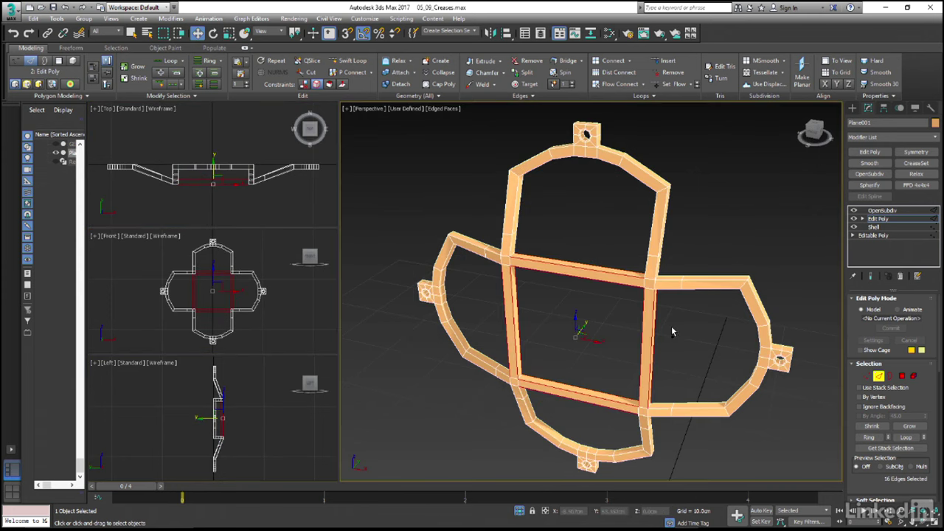
click(630, 60)
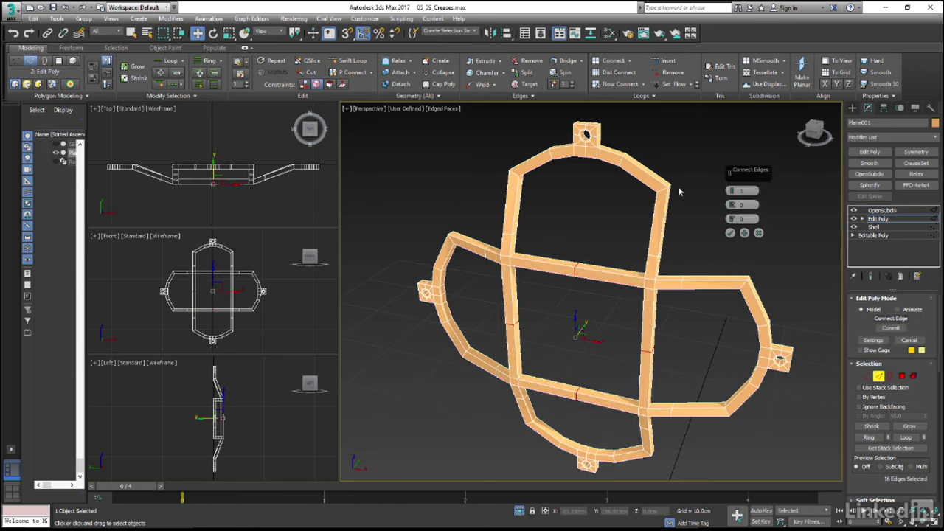
click(732, 188)
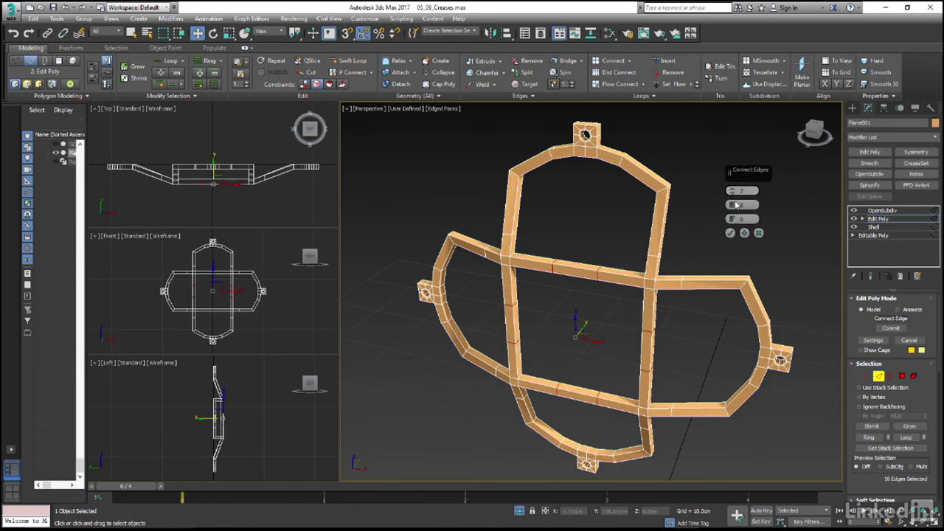
drag(734, 207, 735, 64)
Inspect the subdivided end result with the model deselected and edged faces hidden.
click(871, 275)
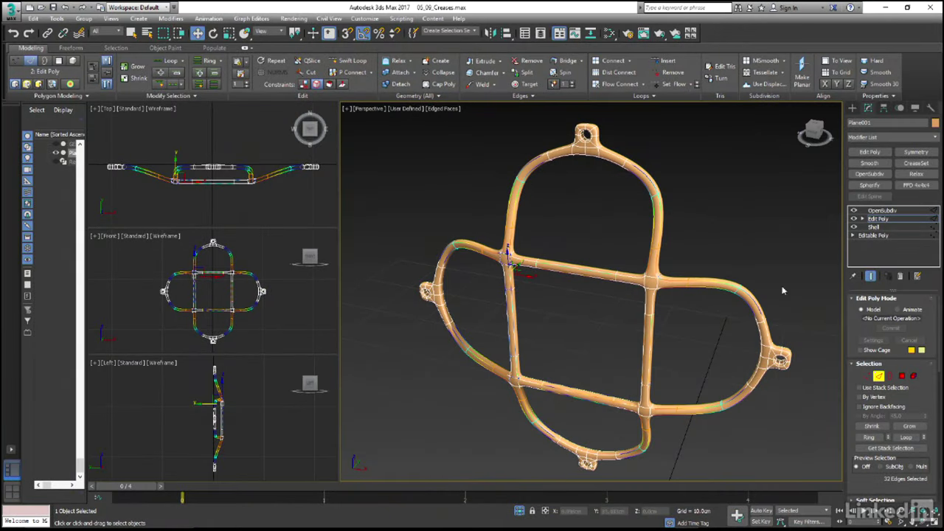
click(879, 376)
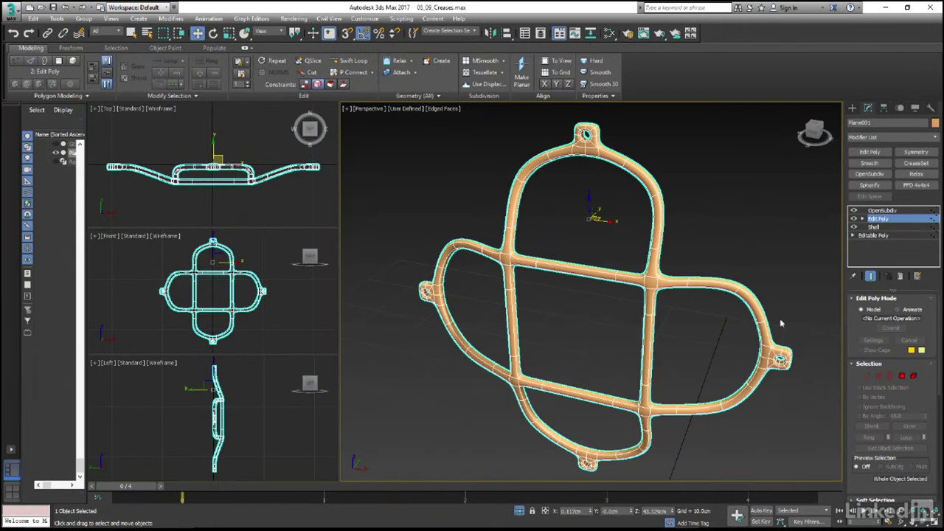
click(713, 246)
key(F4)
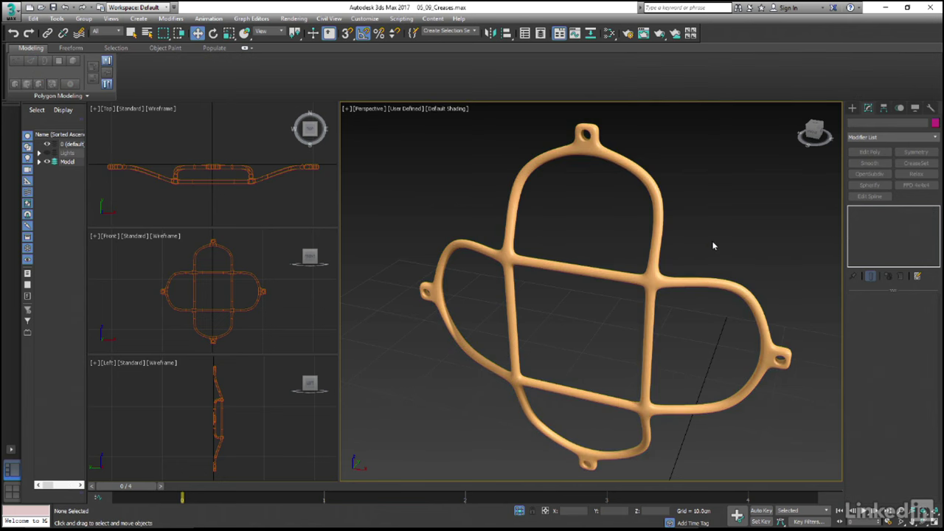
Return to the frame's Edit Poly edge level with edged faces displayed and the end result hidden.
click(647, 177)
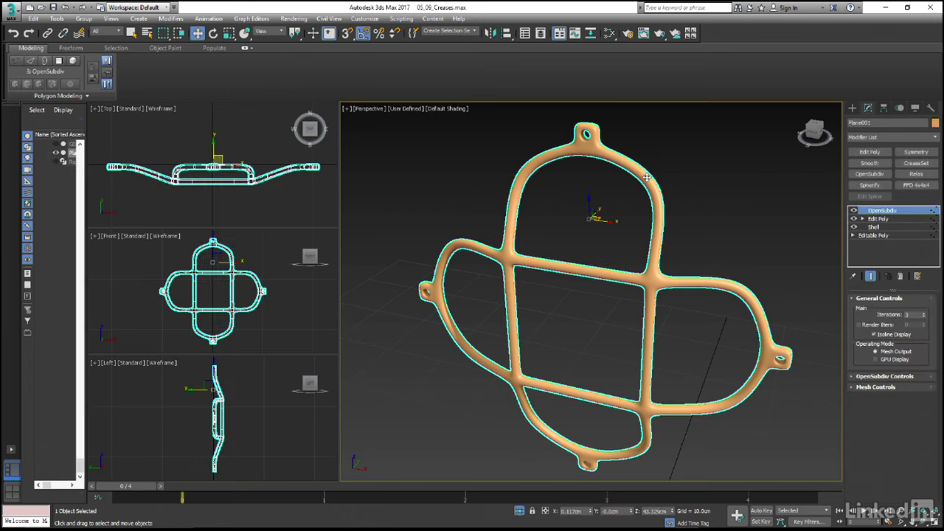
click(871, 219)
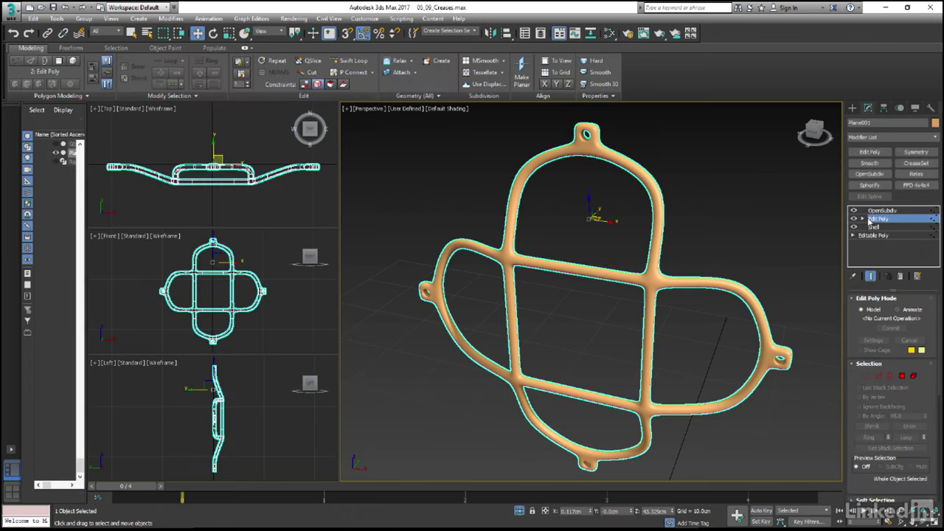
click(879, 376)
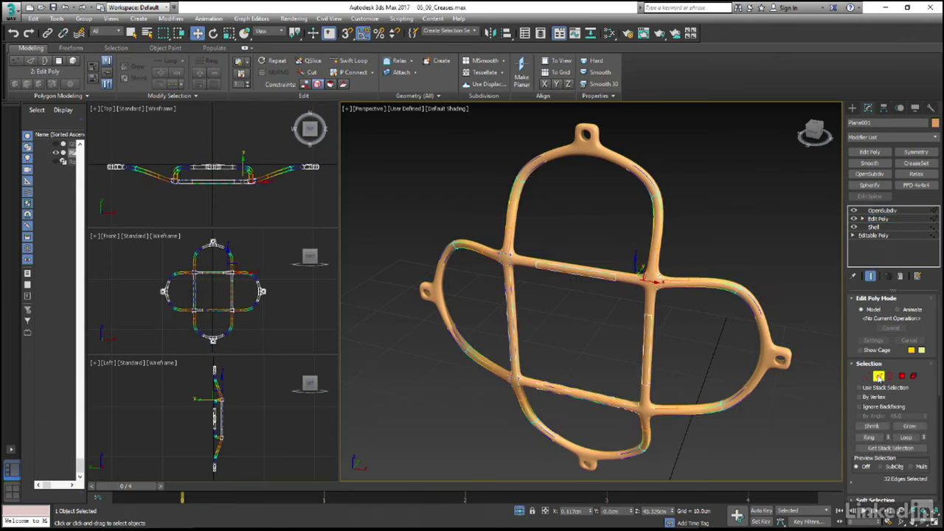
key(F4)
click(872, 276)
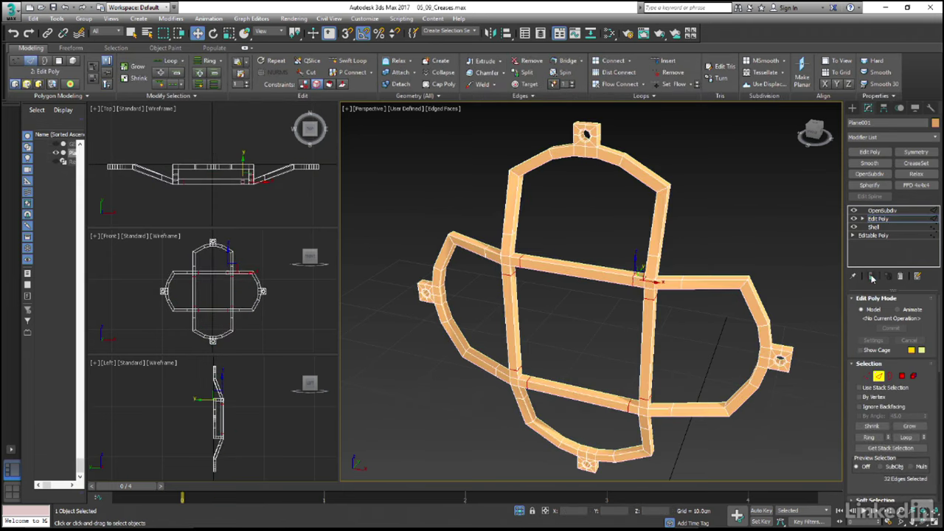
Connect the ring of edges across the thickness of the frame's outer rim with 2 segments and a pinch of 46, previewing the subdivided result.
alt+middle_drag(674, 216, 662, 212)
click(662, 209)
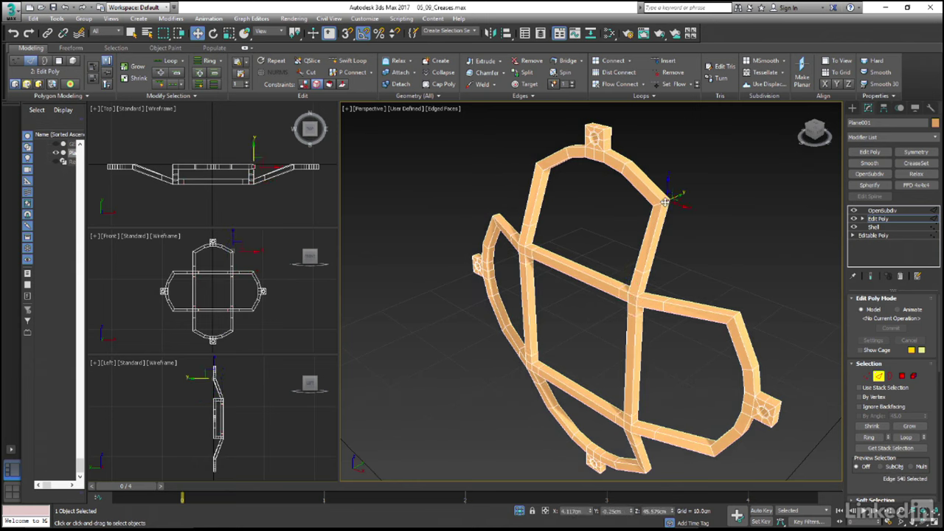
key(alt+l)
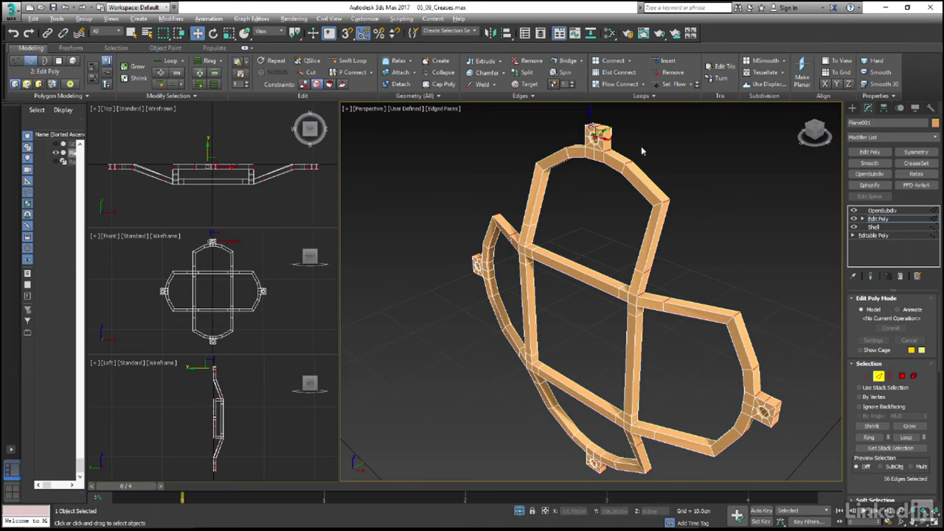
shift+click(611, 62)
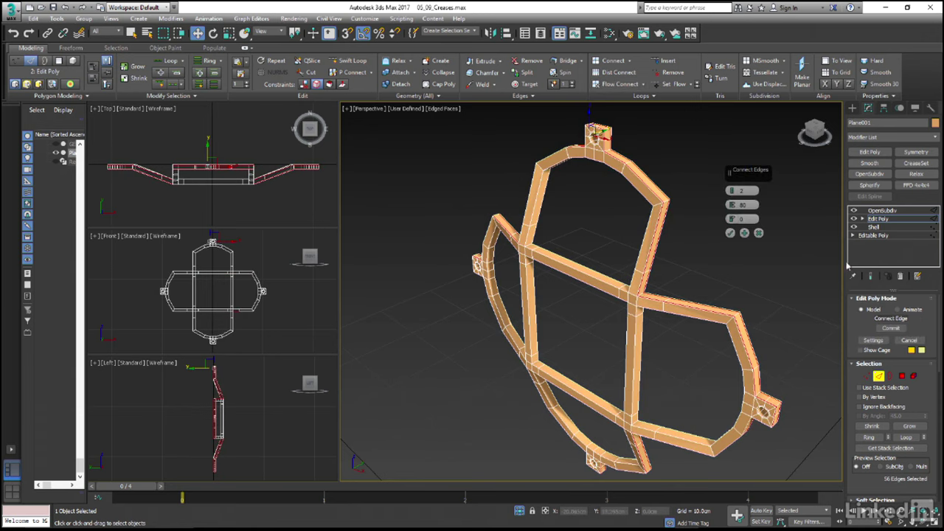
click(870, 276)
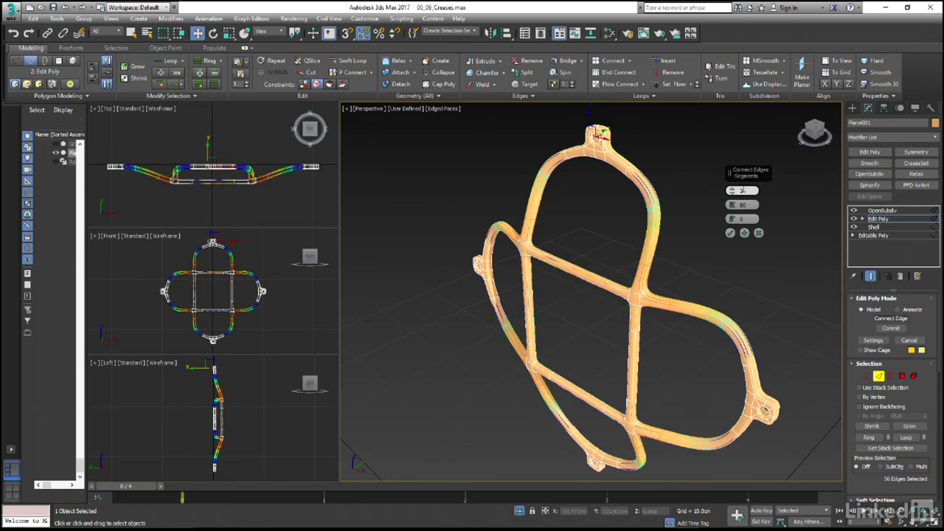
right_click(733, 205)
mouse_move(733, 206)
mouse_down()
mouse_move(731, 173)
mouse_move(738, 197)
mouse_up()
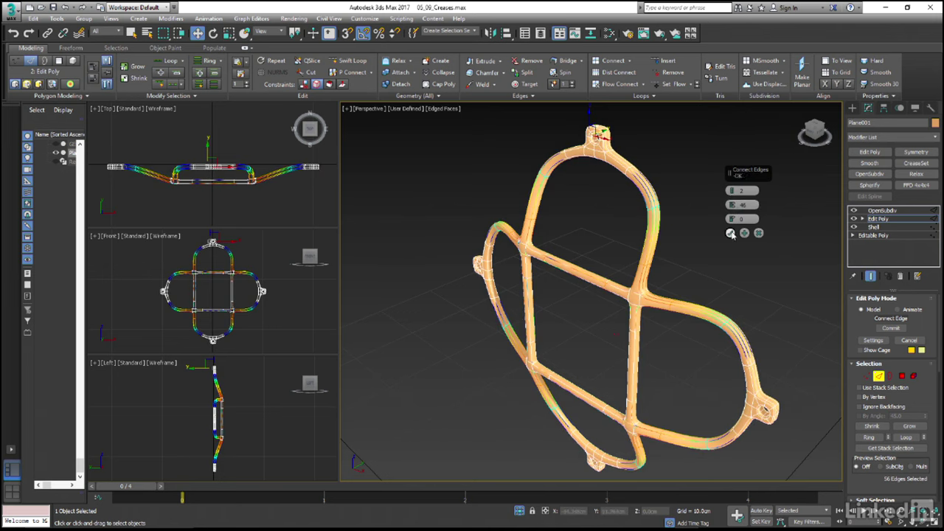
click(730, 232)
Leave the edge level, deselect the frame and hide edged faces to view the smoothed shape.
click(879, 376)
click(743, 293)
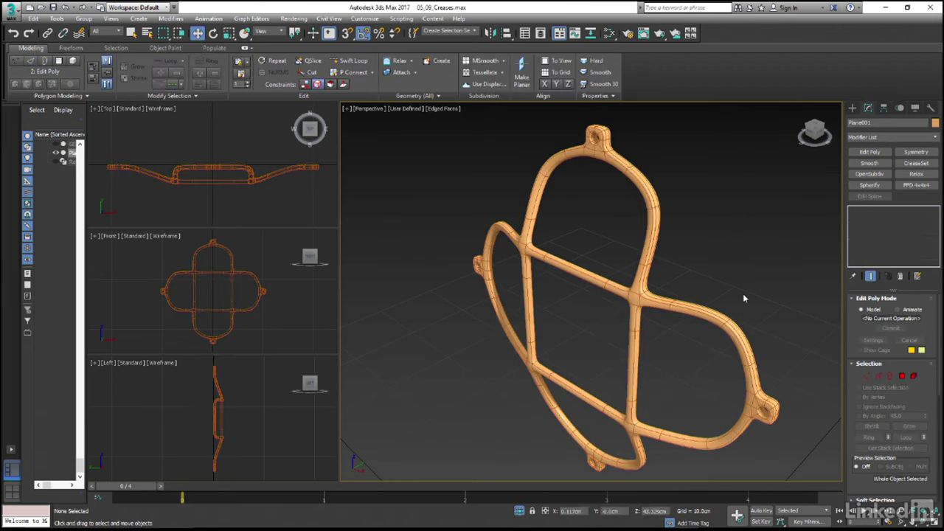
key(F4)
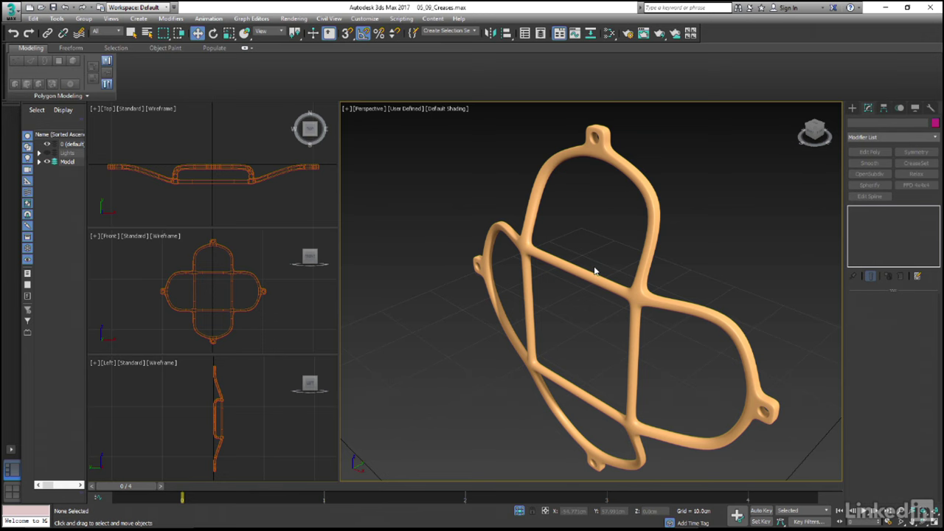
Center the frame's pivot to the object, affecting the pivot only.
drag(595, 266, 611, 308)
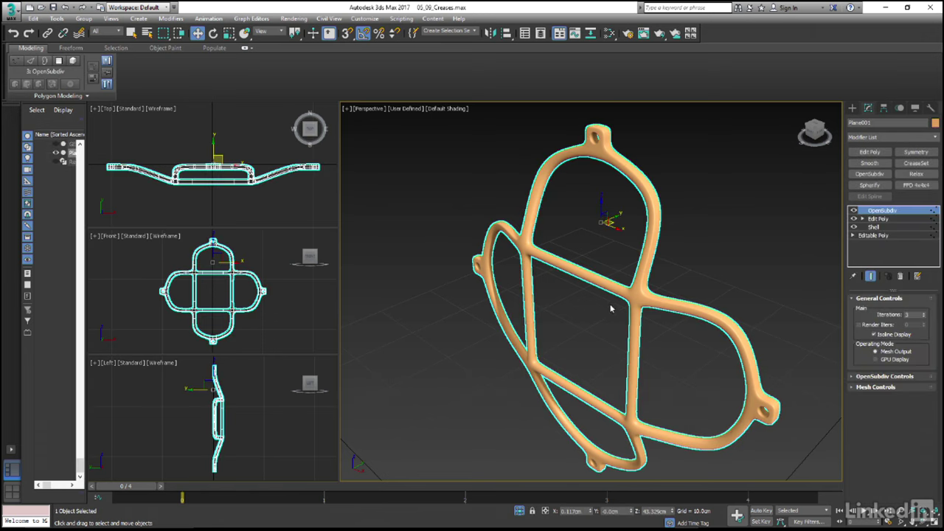
click(886, 109)
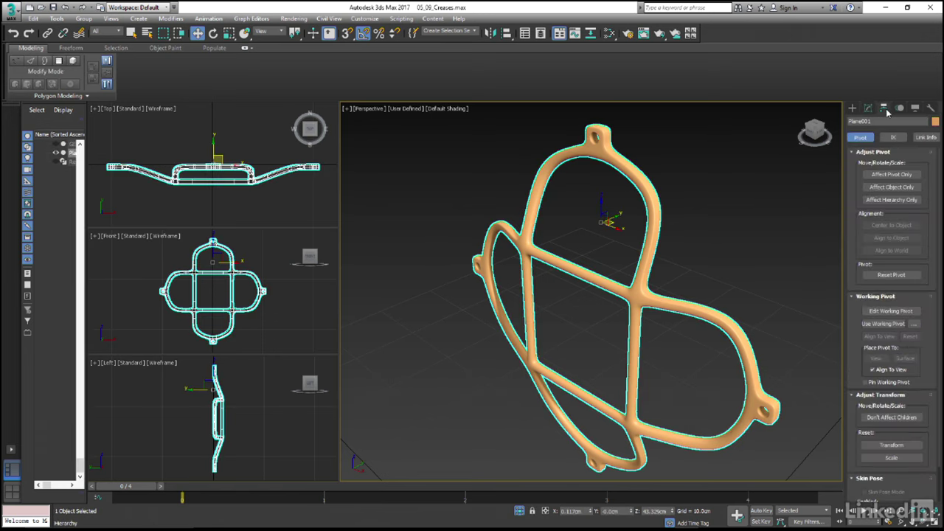
click(878, 176)
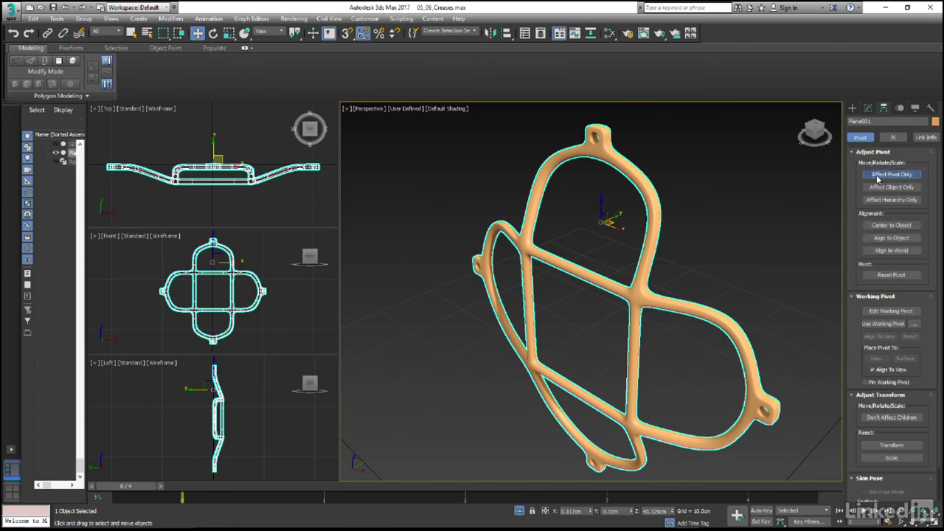
click(880, 226)
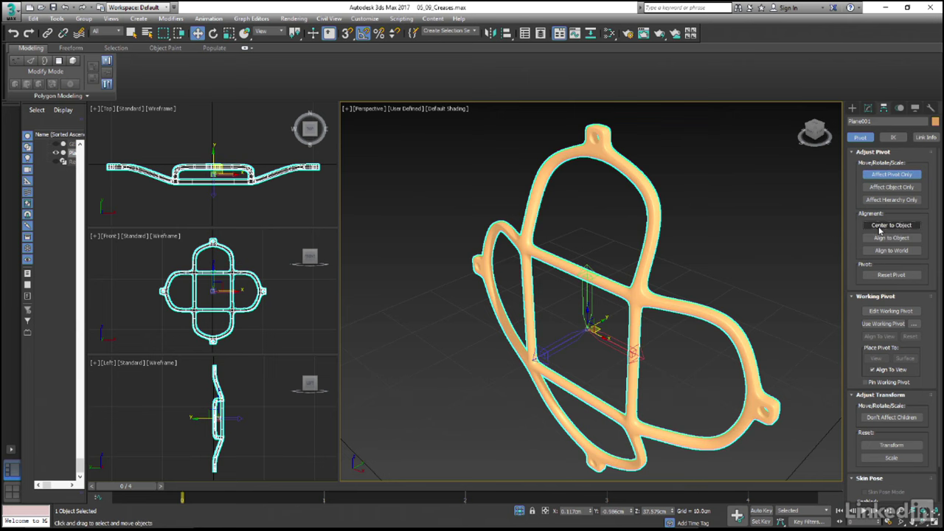
click(892, 175)
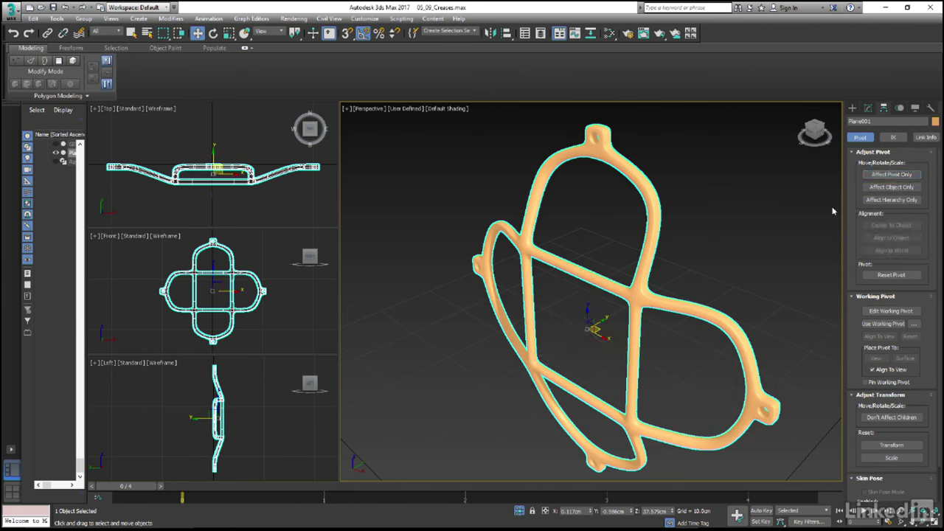
Rotate the frame 45 degrees in the front view's plane and end isolation to show the rest of the scene.
key(e)
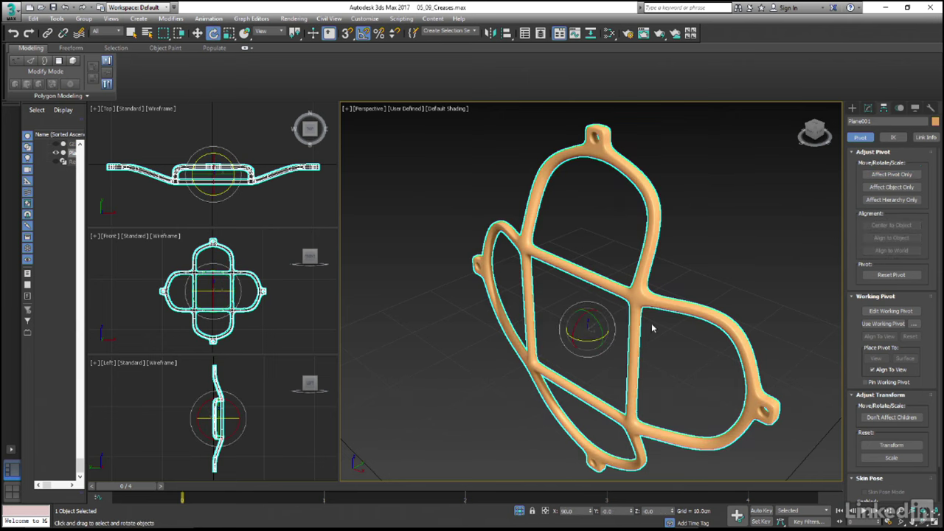
drag(600, 325, 601, 346)
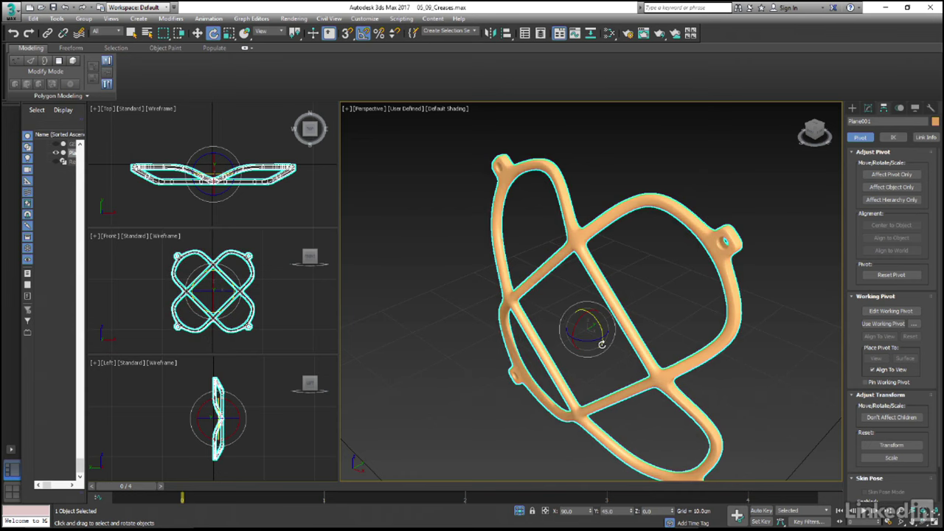
click(520, 511)
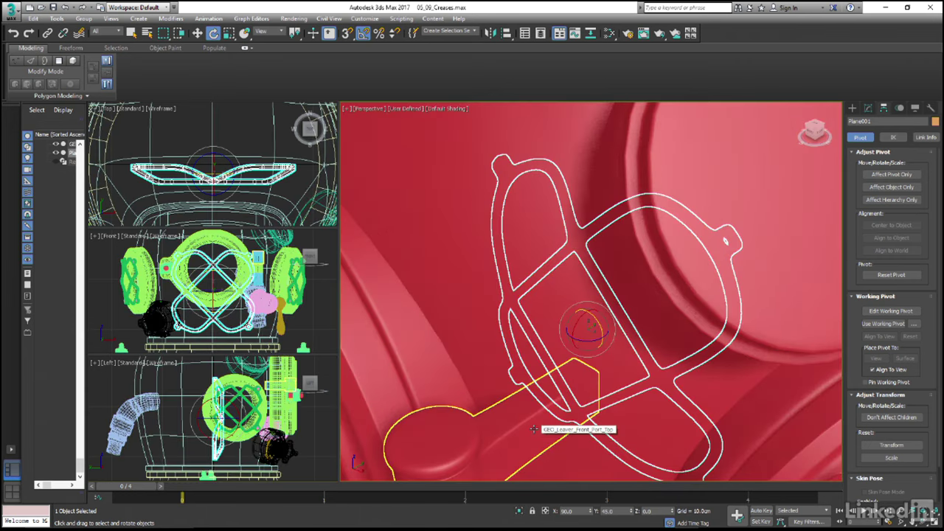